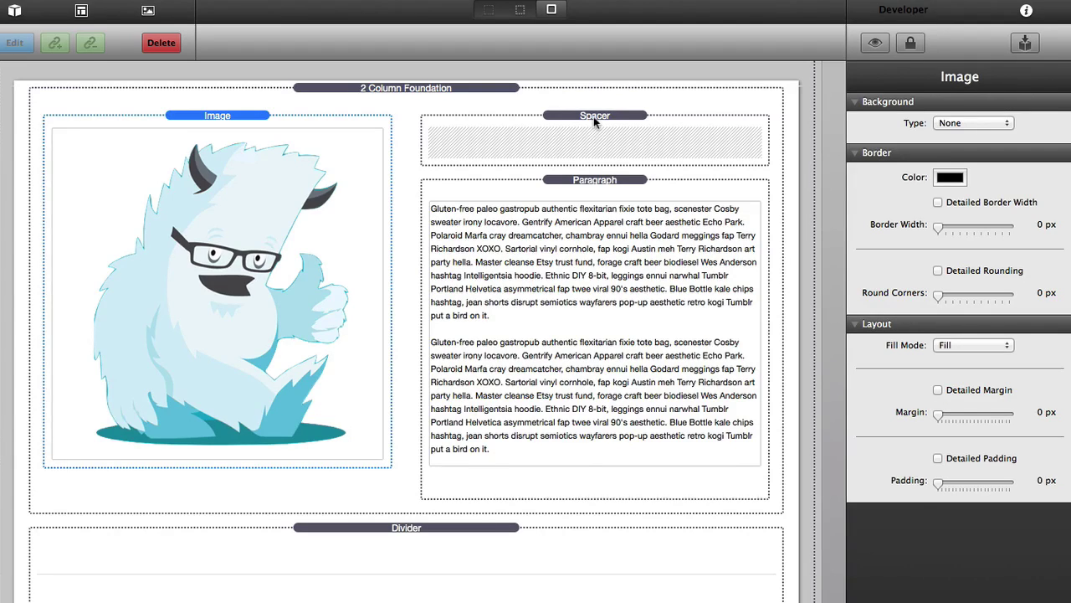
# Select the spacer above the paragraph to show its 40 px height in the inspector.
pyautogui.click(593, 117)
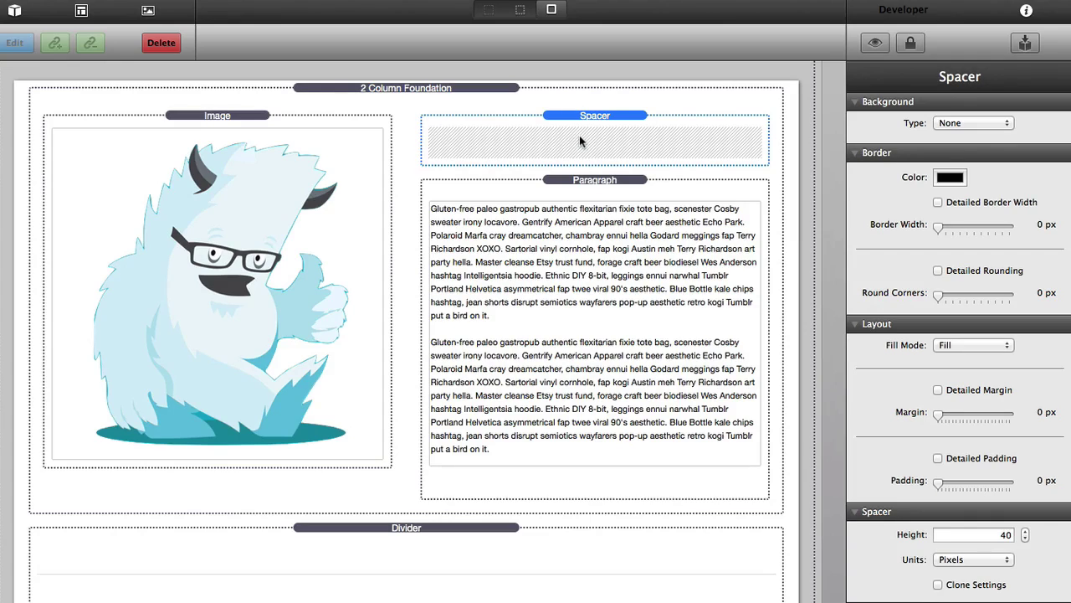
# Delete the 40 px spacer and preview the page to confirm the text starts at the column top.
pyautogui.press('Delete')
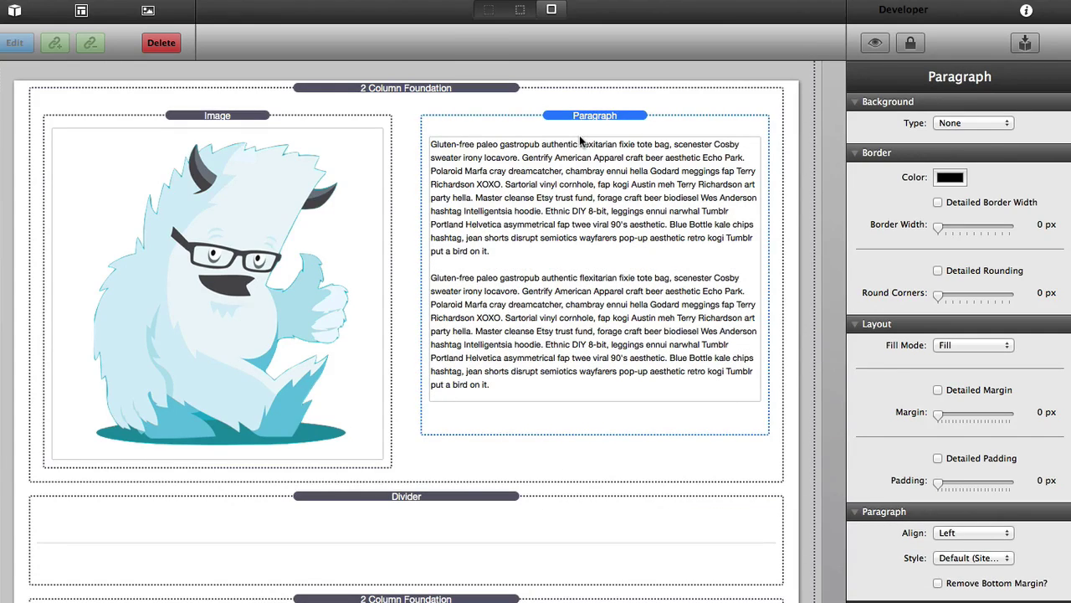
pyautogui.press('super+r')
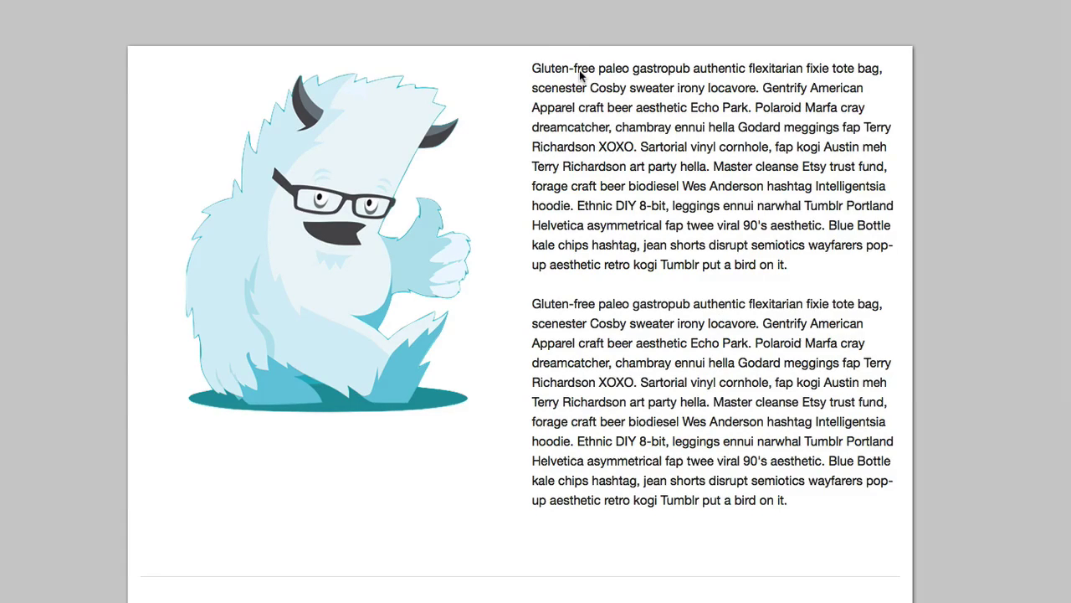
pyautogui.press('Escape')
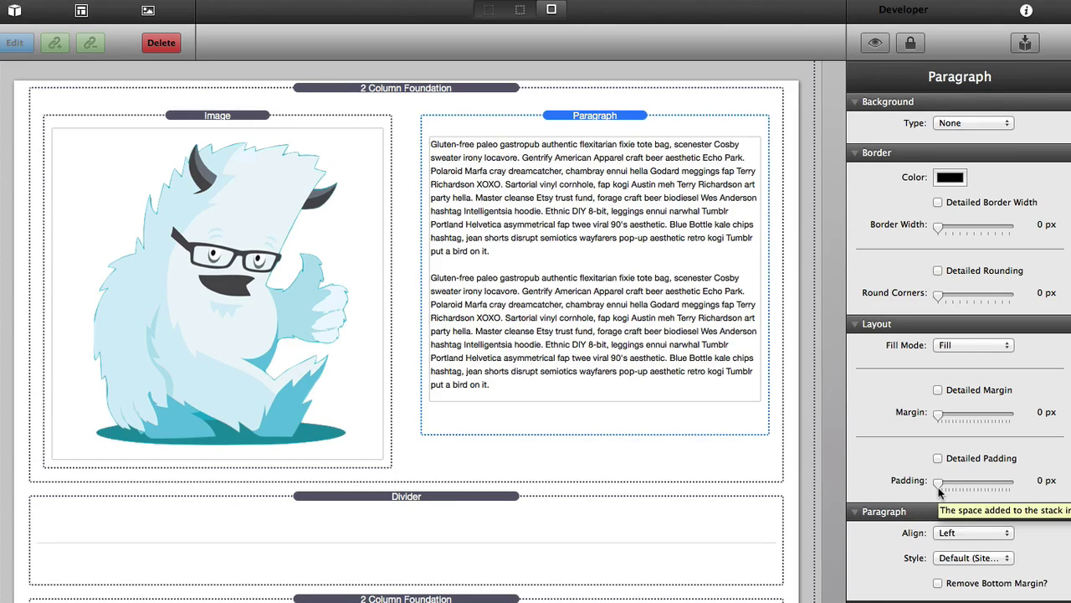
# Enable Detailed Margin and set the paragraph's top margin to 40 px.
pyautogui.click(938, 390)
pyautogui.click(963, 414)
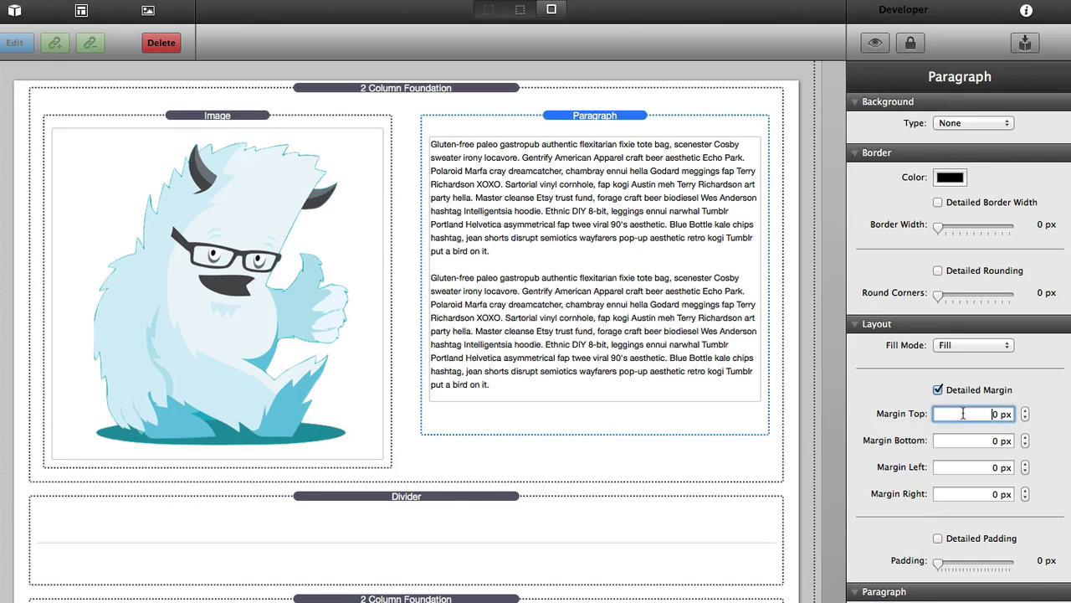
pyautogui.write('4')
pyautogui.press('Tab')
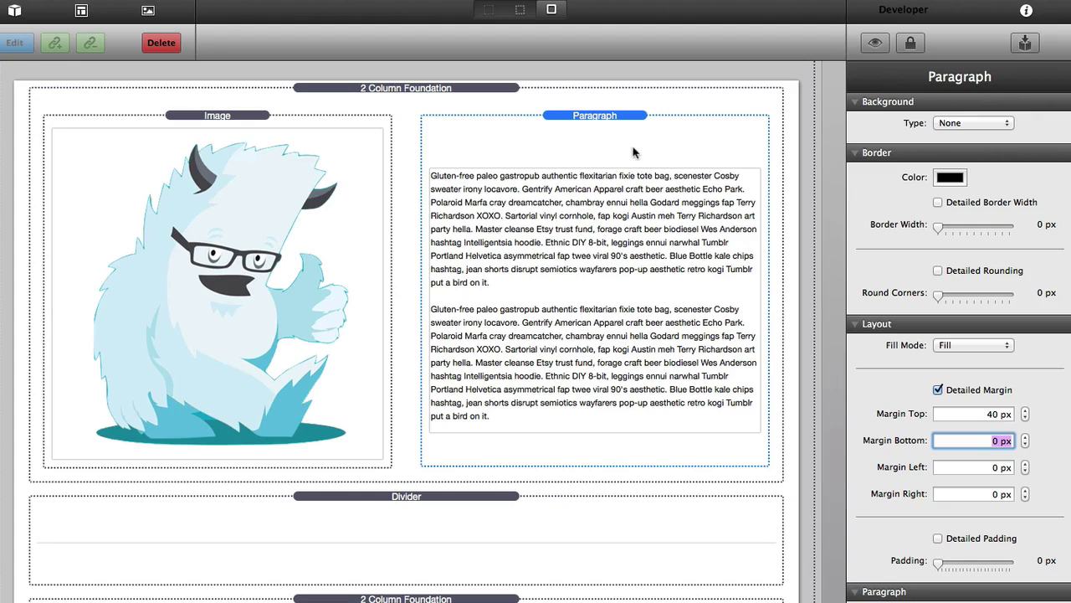
pyautogui.click(604, 117)
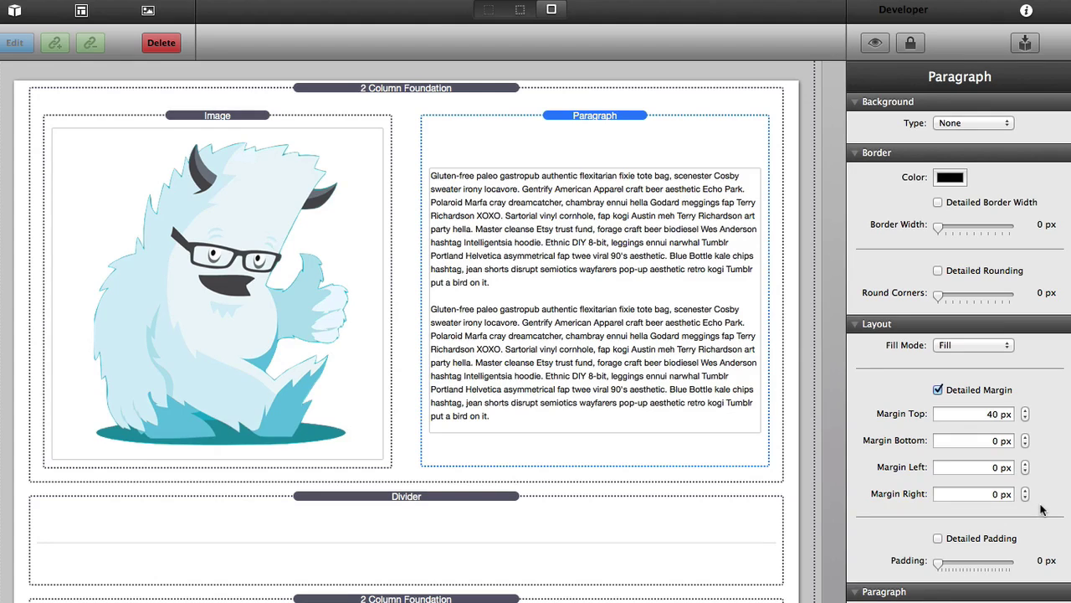
# Try a uniform paragraph margin, reset it to 0 px, then restore detailed margins with 40 px top.
pyautogui.click(938, 390)
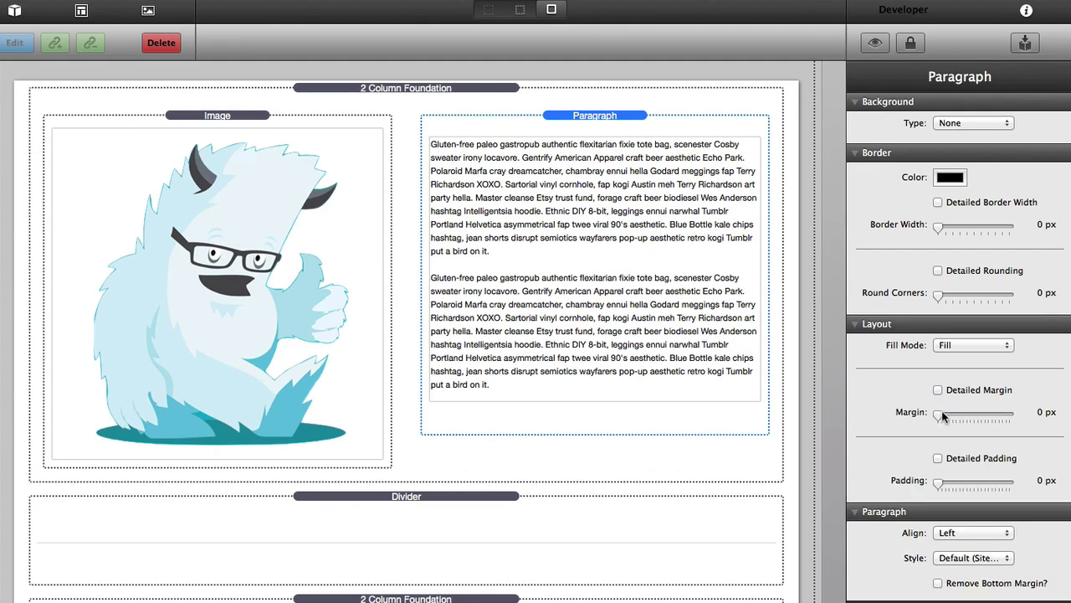
pyautogui.moveTo(940, 418); pyautogui.dragTo(1022, 412)
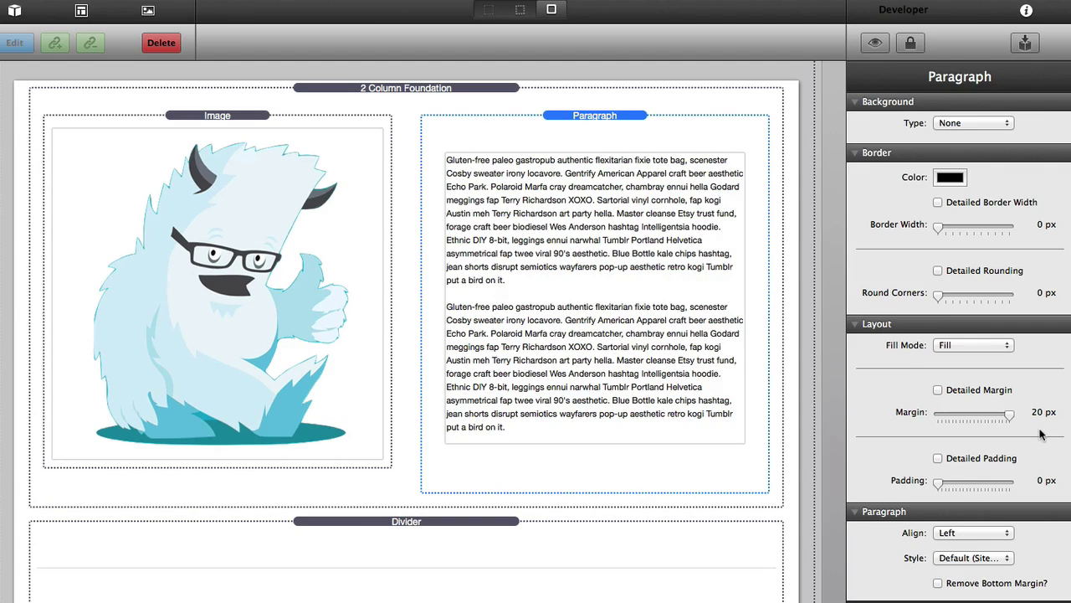
pyautogui.moveTo(1009, 415); pyautogui.dragTo(919, 403)
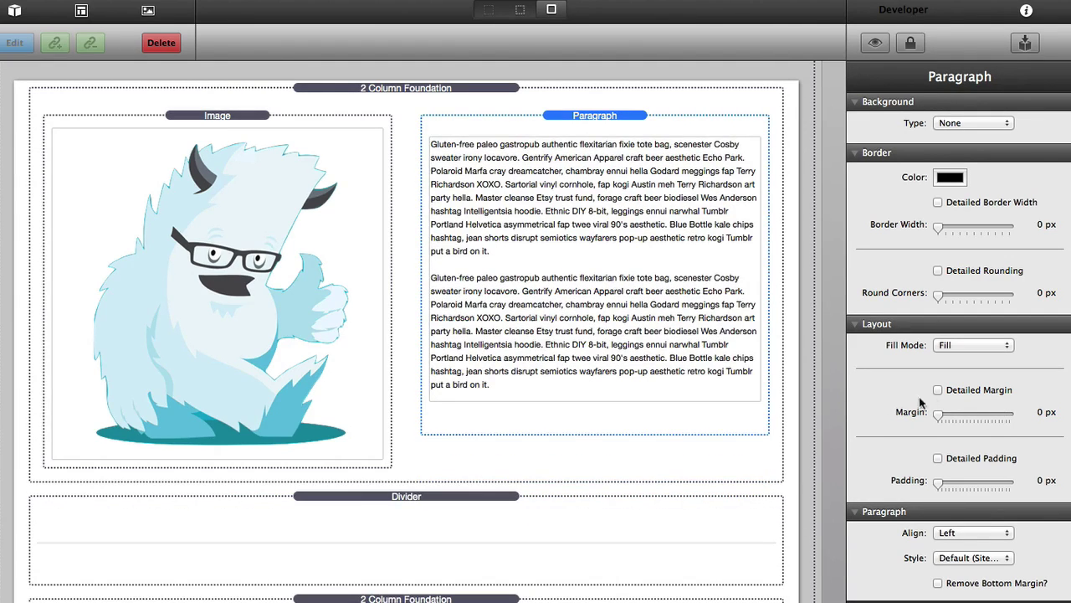
pyautogui.click(936, 392)
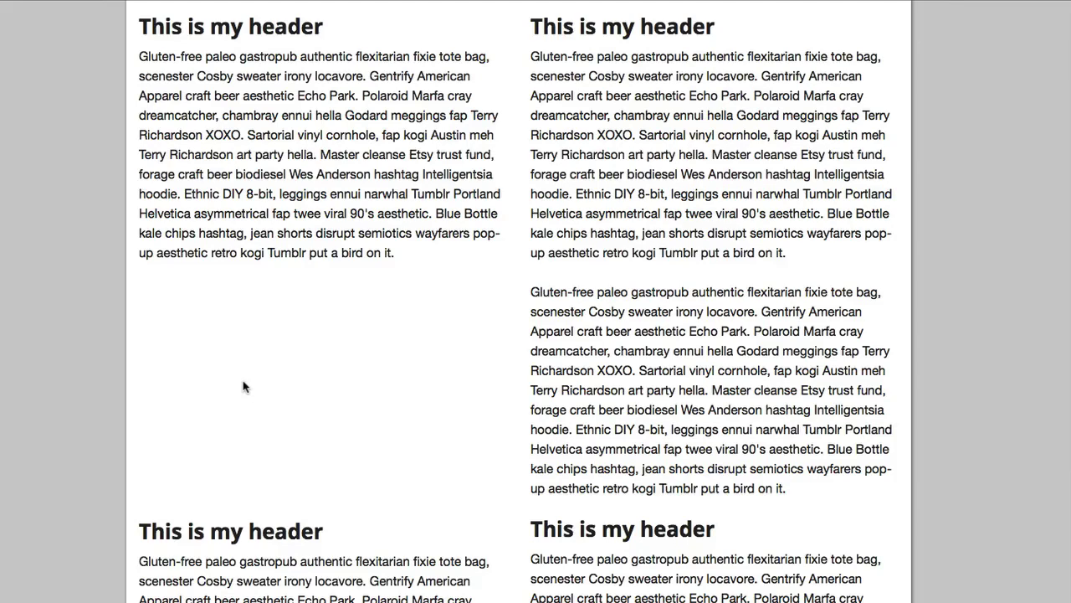
pyautogui.press('Escape')
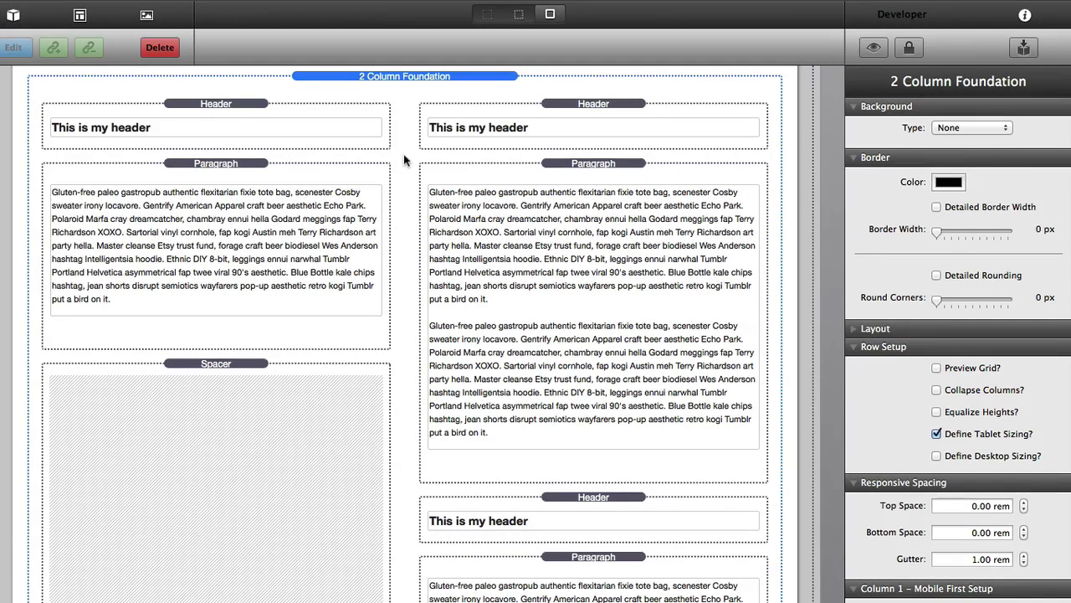
# Delete the tall spacer from the left column and select each of the two 2 Column Foundation rows.
pyautogui.click(236, 365)
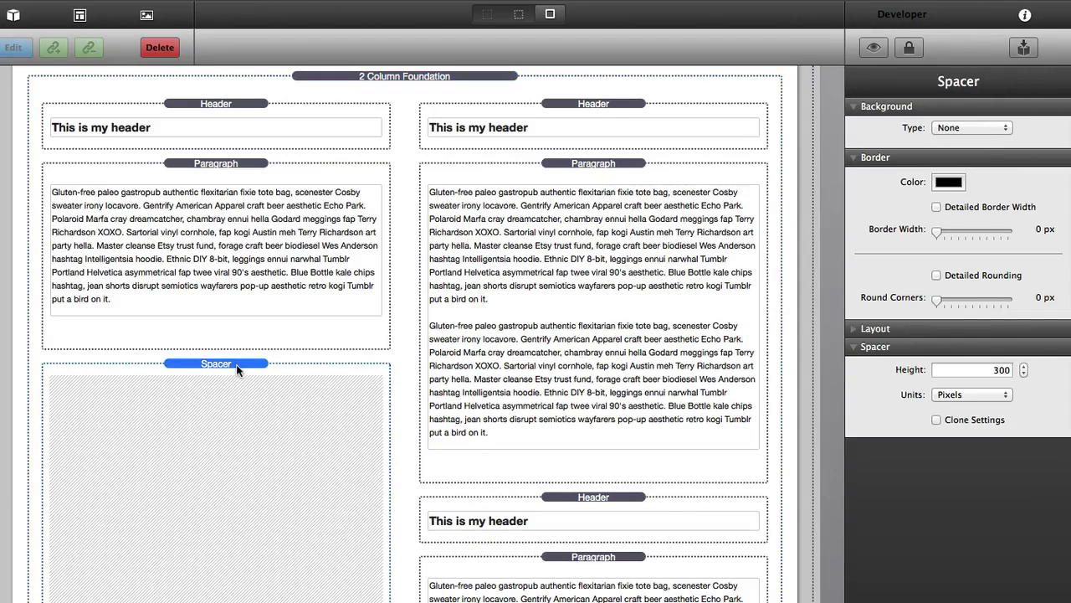
pyautogui.press('Delete')
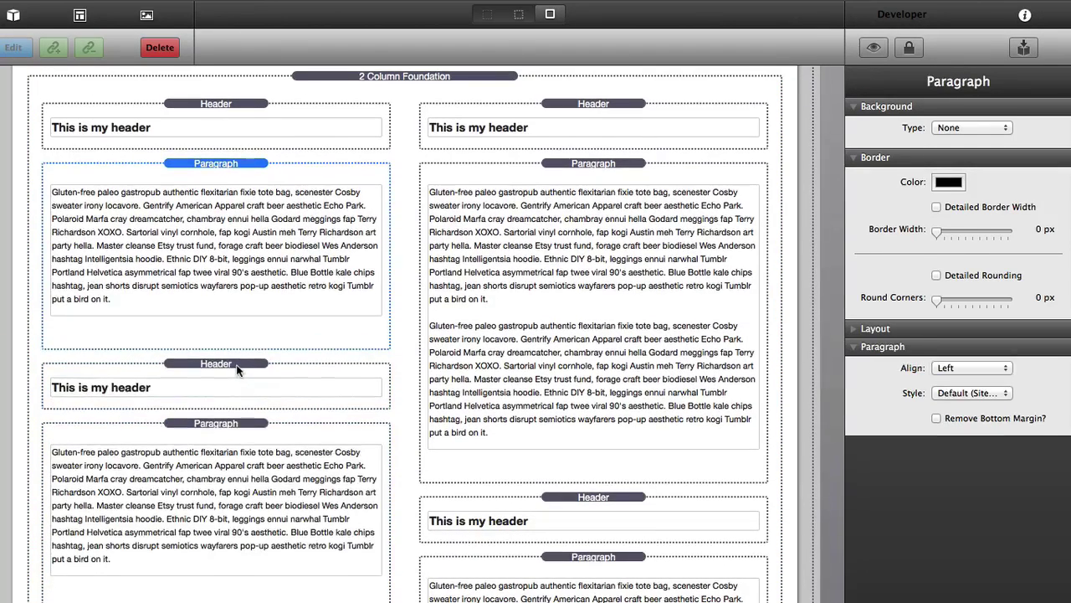
pyautogui.click(403, 76)
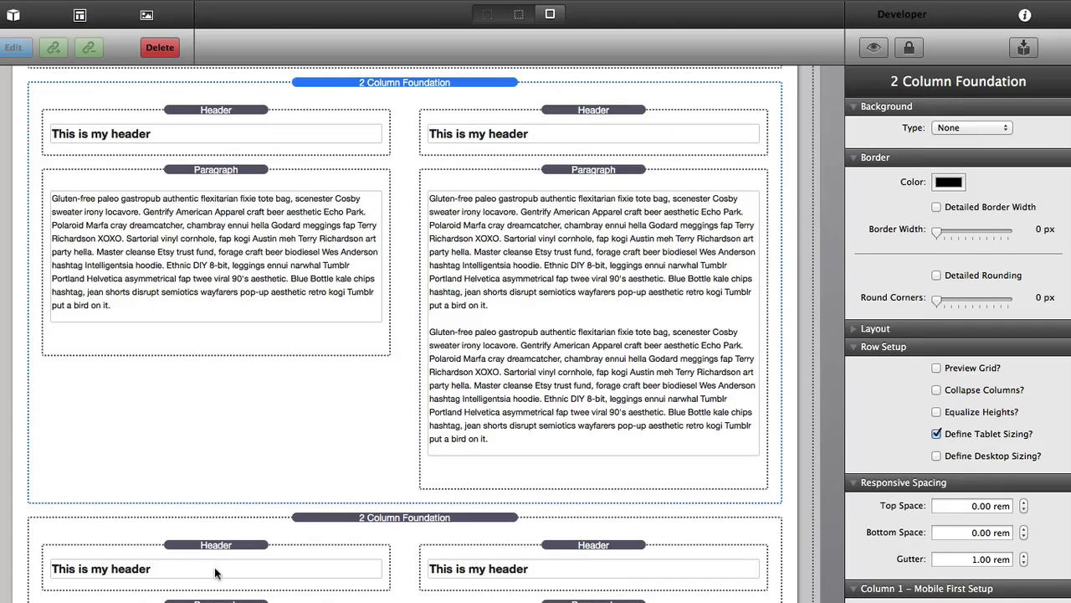
pyautogui.click(310, 532)
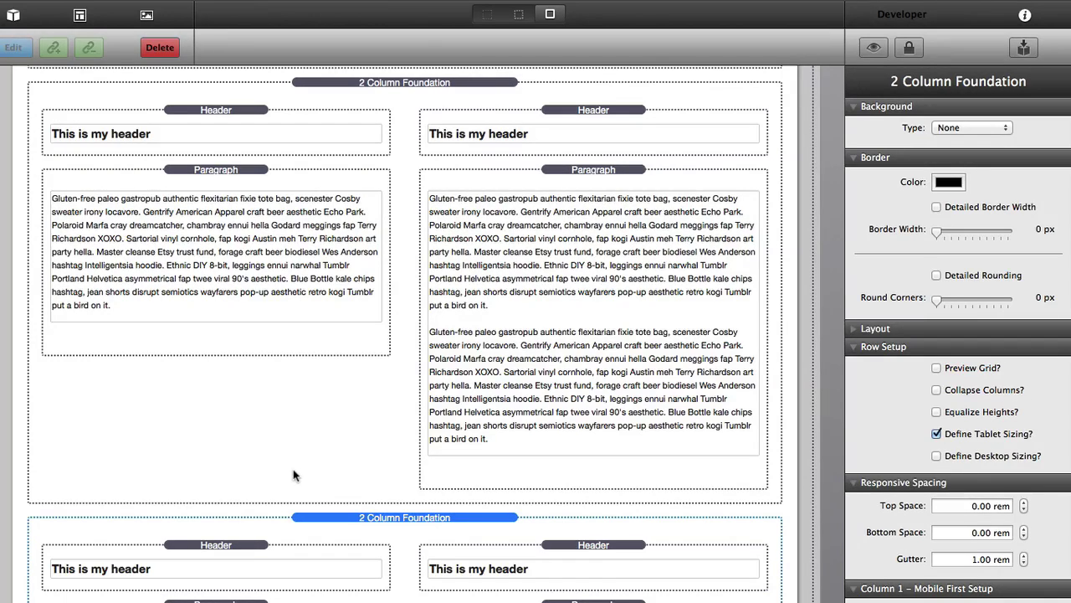
# Preview the rendered two-column page with Cmd-R.
pyautogui.press('super+r')
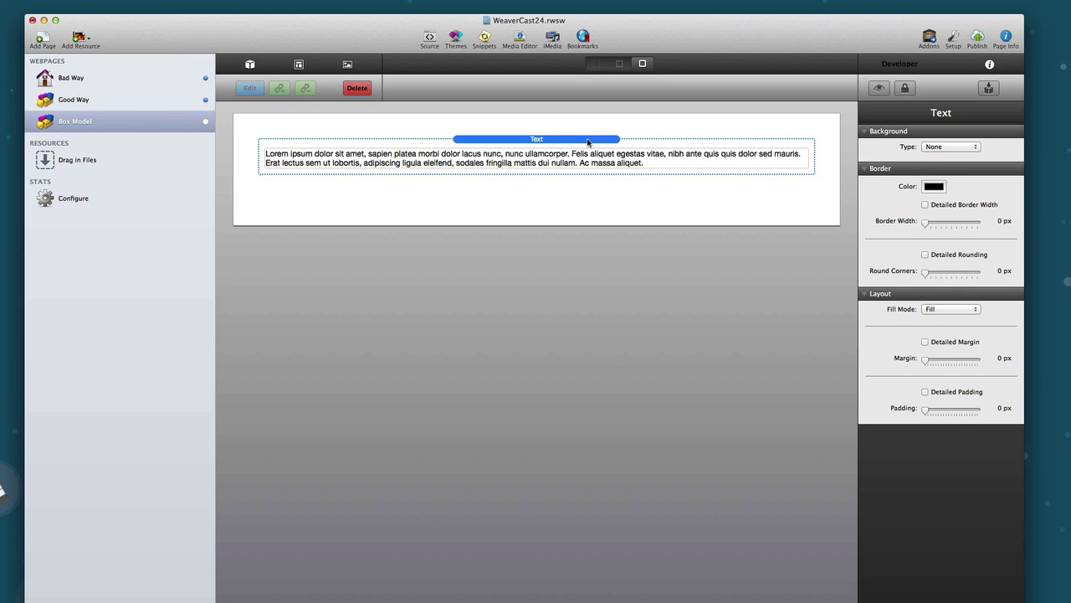
# Set the Text stack's Background Type to Solid Color, shading it light gray.
pyautogui.click(943, 147)
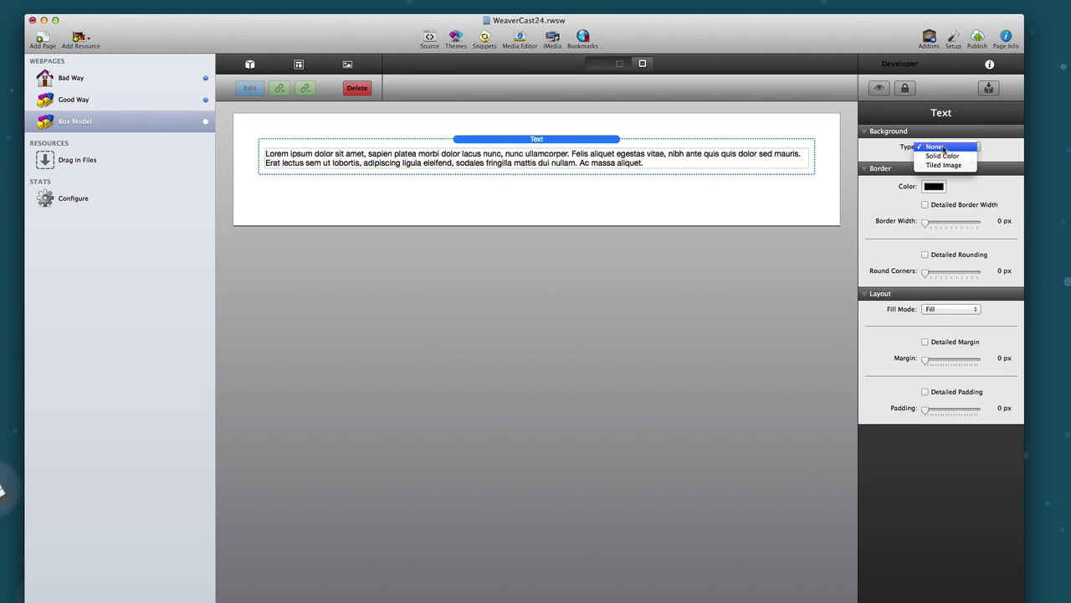
pyautogui.click(946, 156)
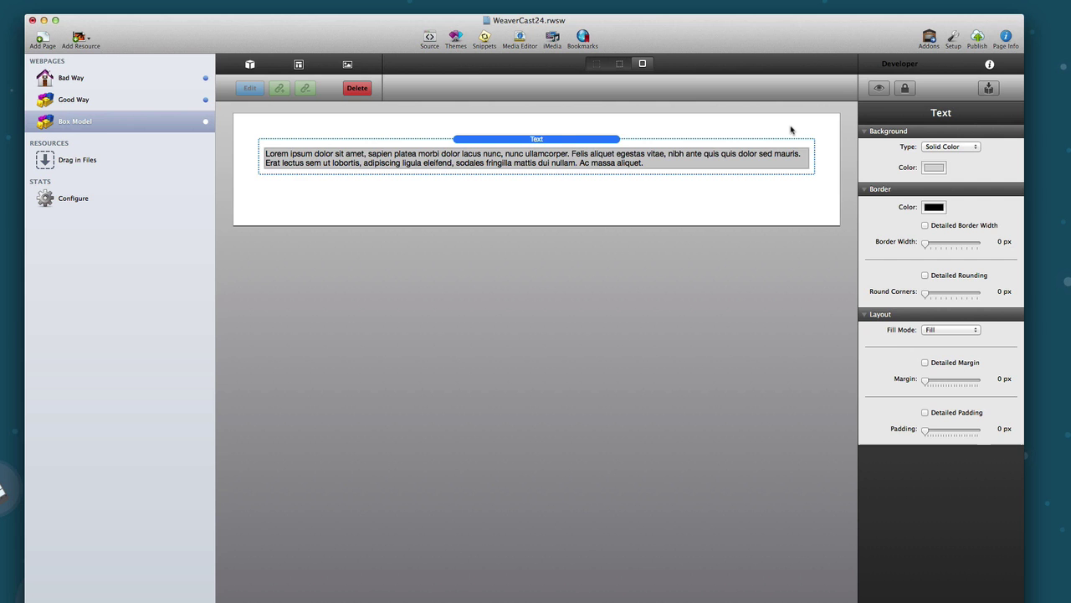
# Preview the gray text stack, return to editing, and switch stacks to the compact view without title bars.
pyautogui.press('super+shift+p')
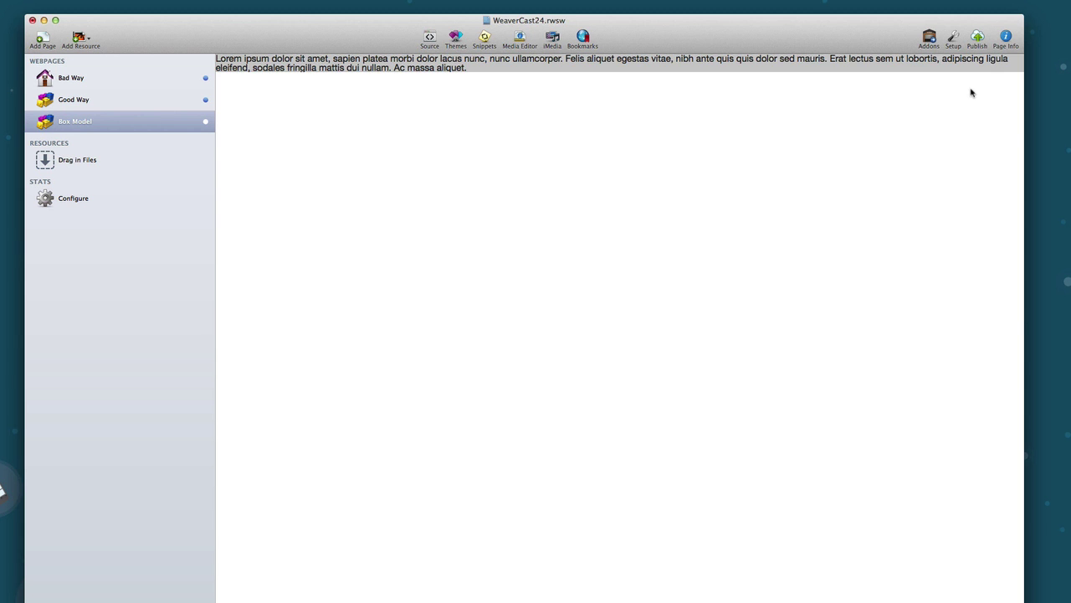
pyautogui.press('super+r')
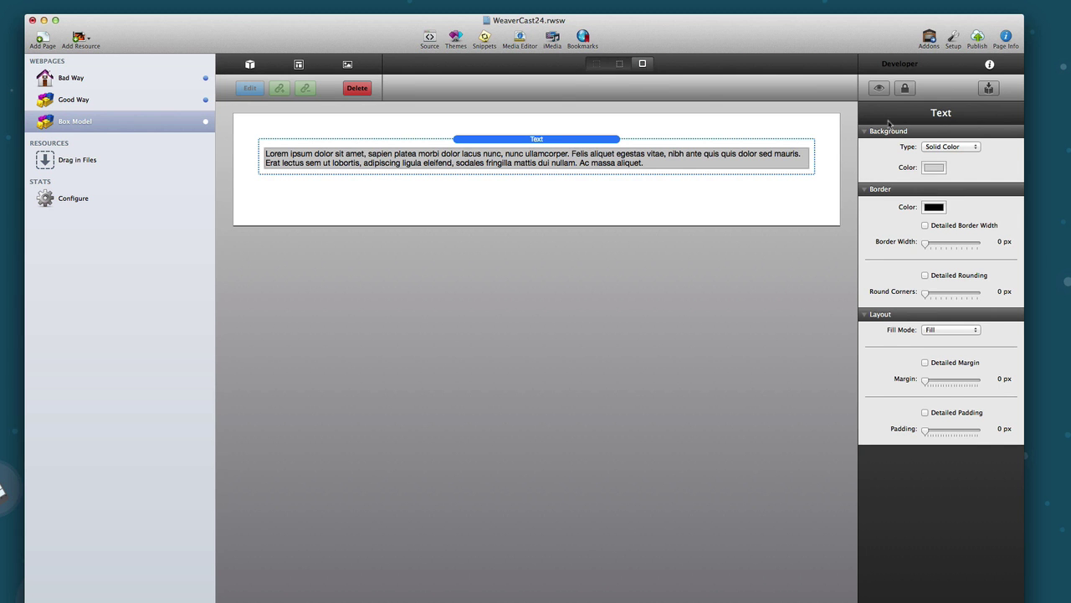
pyautogui.click(620, 65)
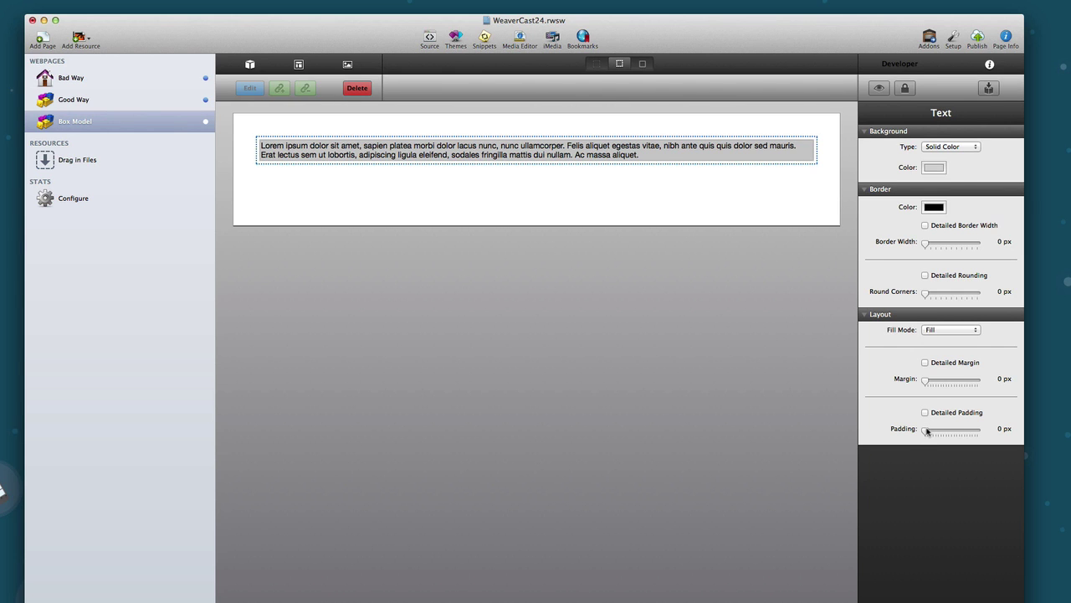
# Set the Text stack's padding to 20 px using the Padding slider.
pyautogui.moveTo(926, 431); pyautogui.dragTo(993, 427)
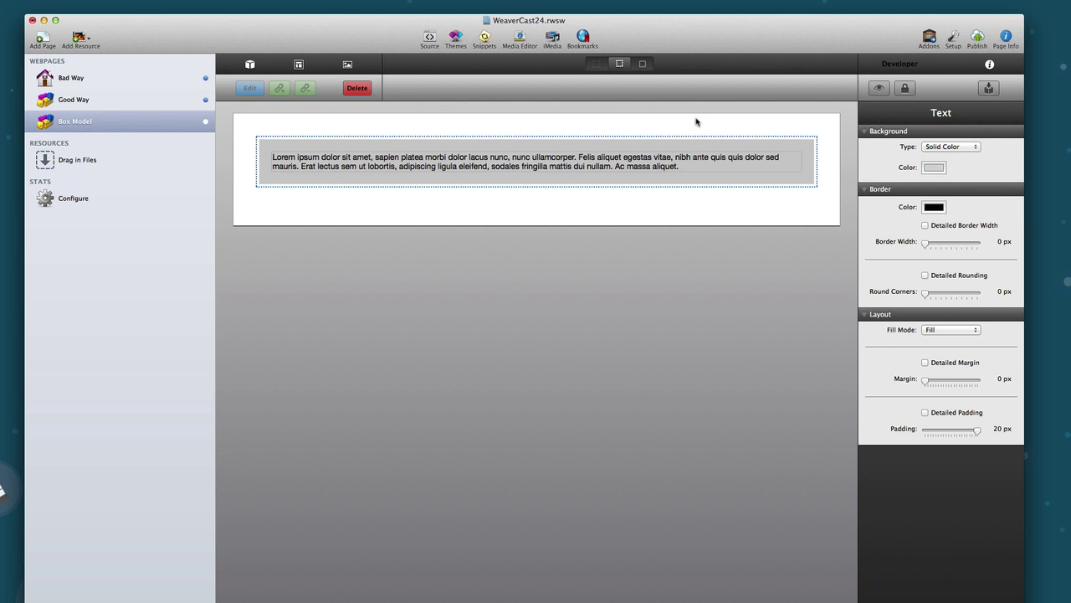
pyautogui.press('super+r')
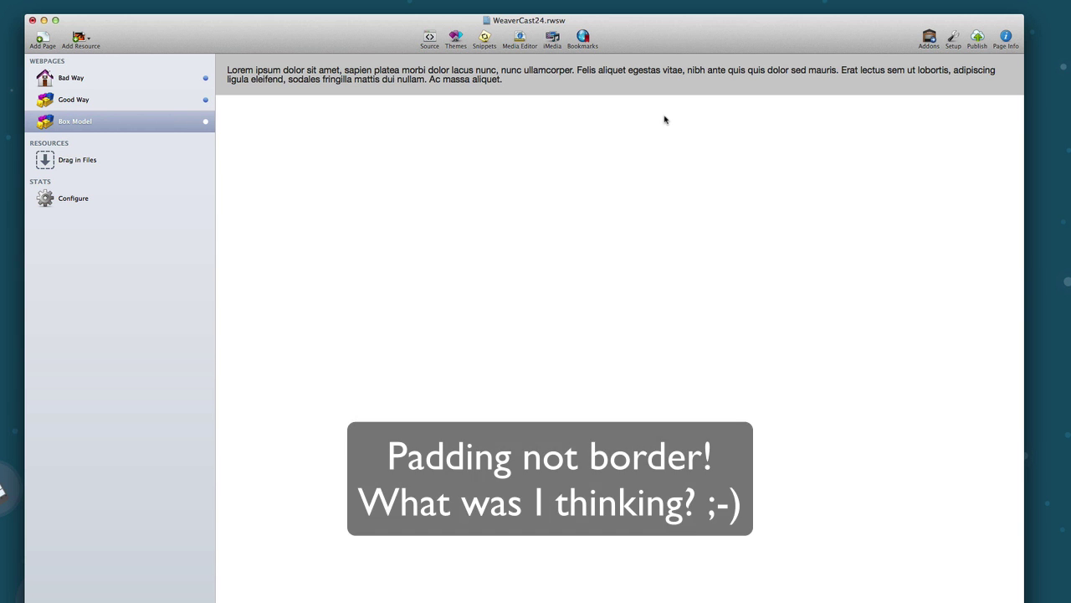
pyautogui.press('super+r')
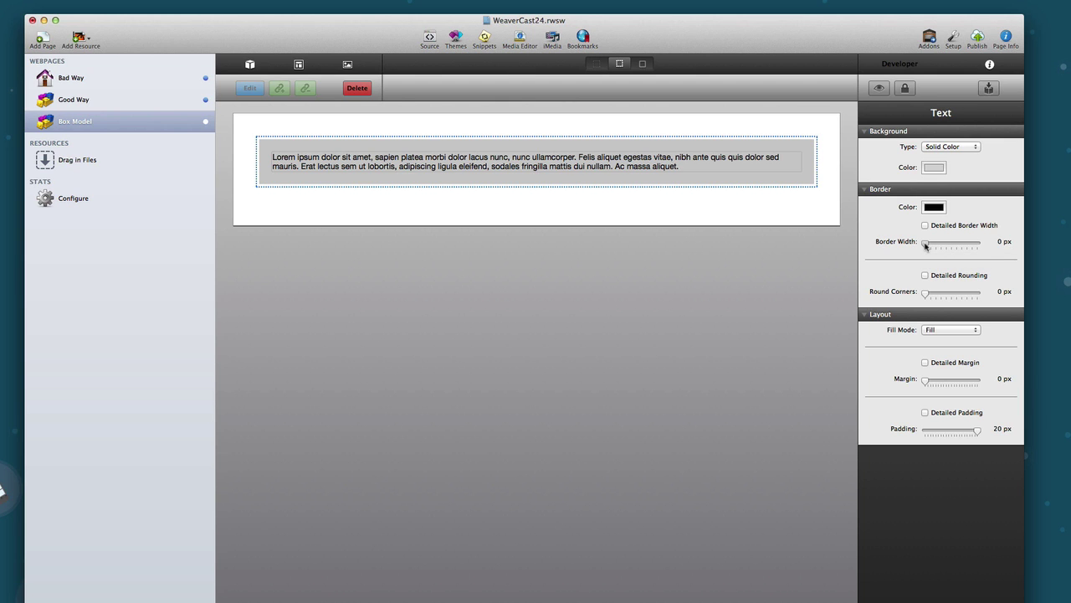
# Set the Text stack's border width to 4 px, giving it a black outline.
pyautogui.moveTo(926, 245); pyautogui.dragTo(946, 243)
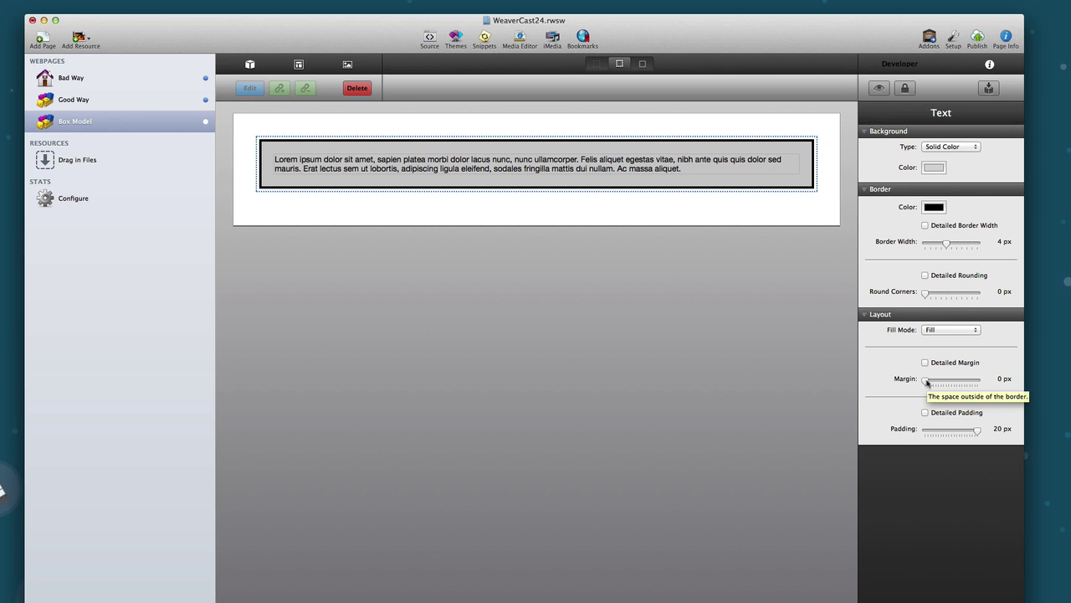
# Try adding margin to the bordered stack, then return the Margin slider to 0.
pyautogui.moveTo(927, 383); pyautogui.dragTo(984, 384)
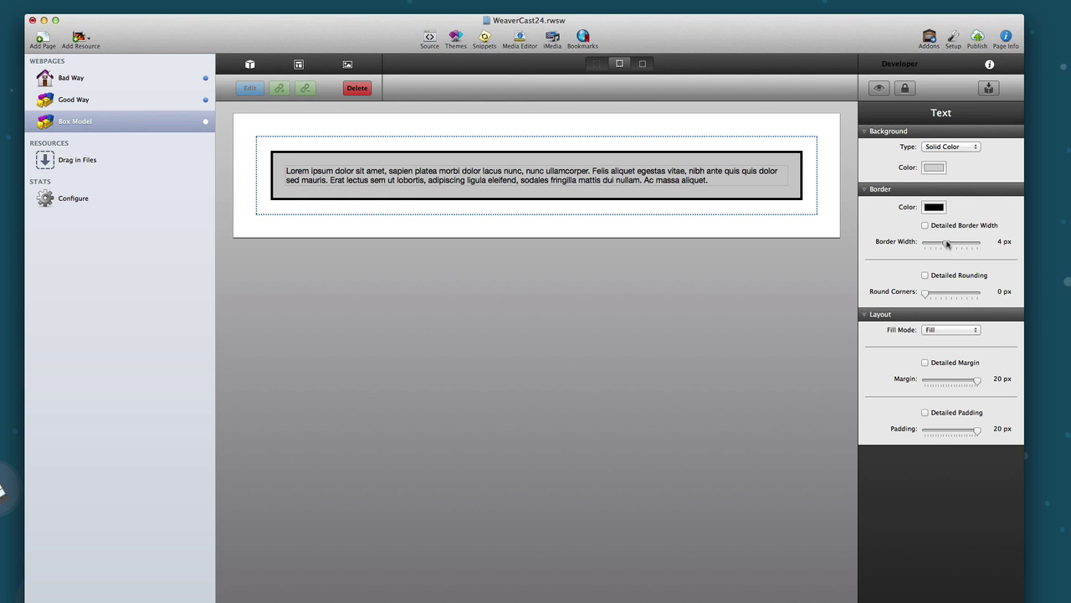
pyautogui.moveTo(946, 244); pyautogui.dragTo(914, 242)
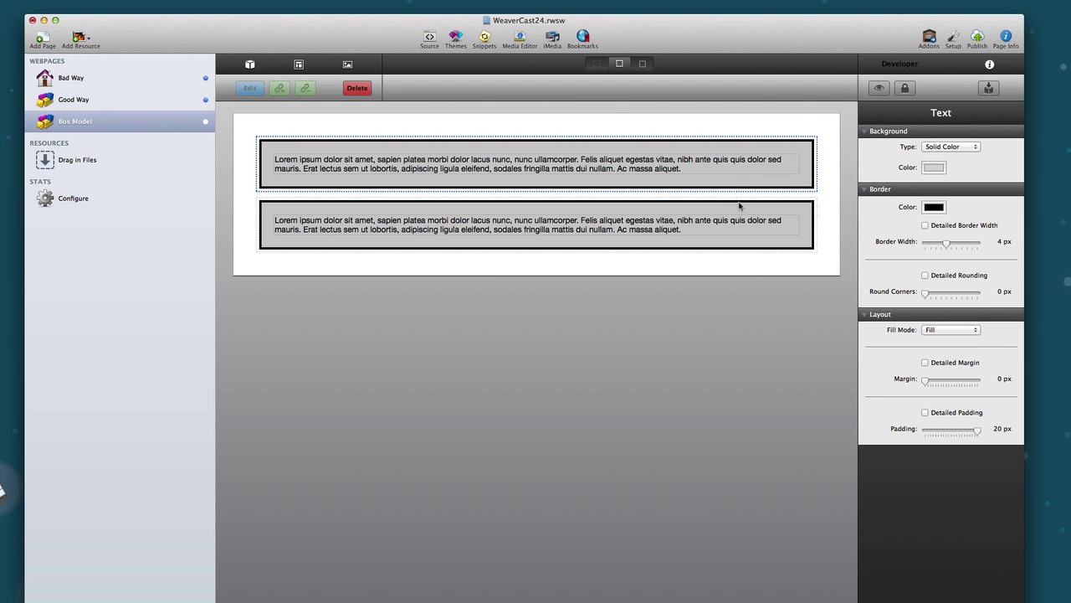
pyautogui.press('super+shift+p')
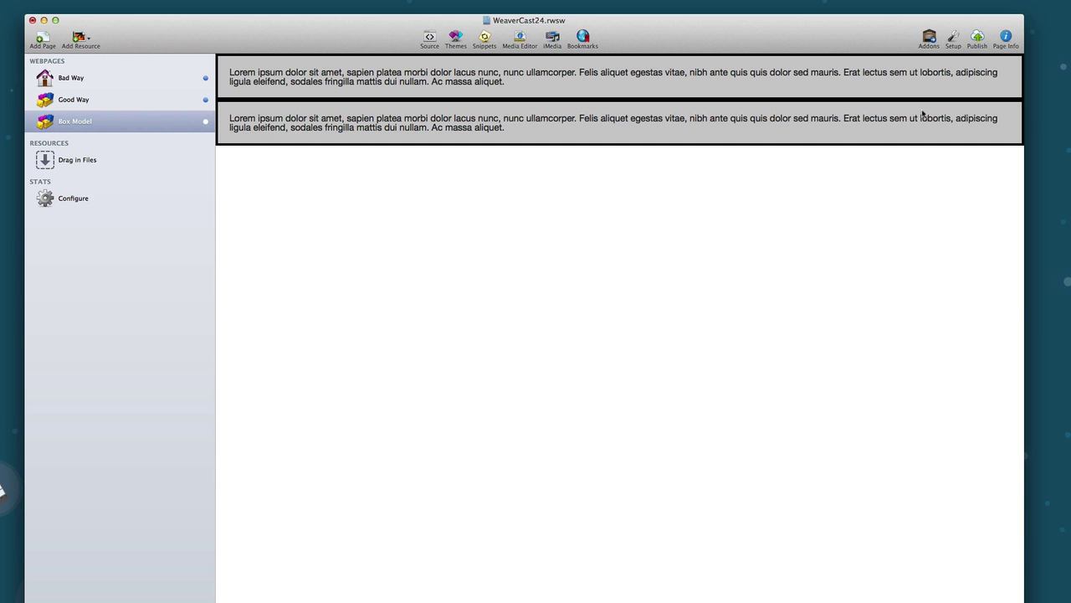
pyautogui.press('super+shift+p')
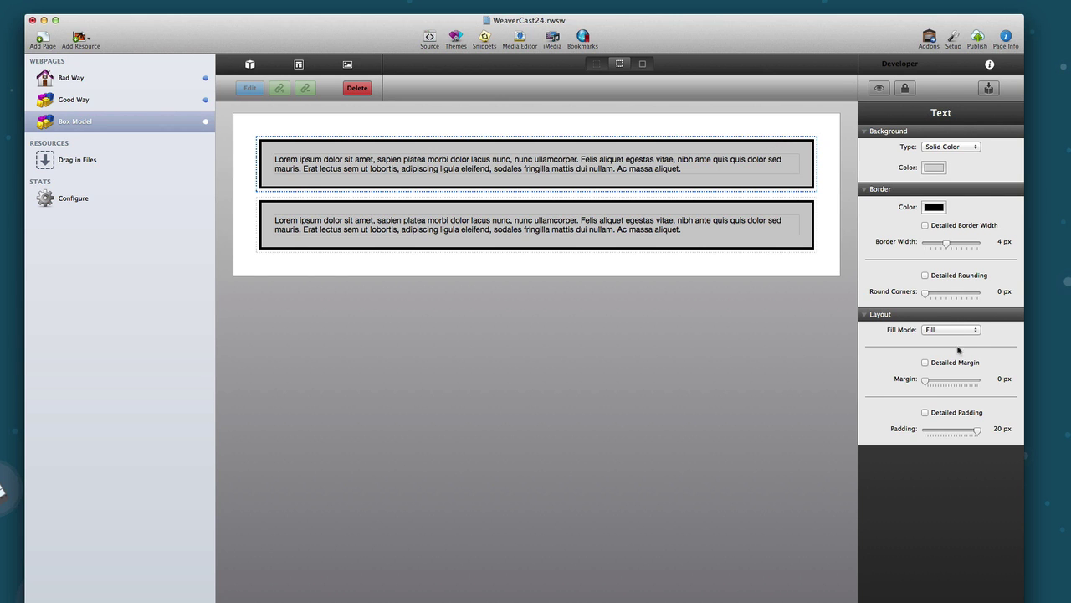
# Set the top stack's Margin to 20 px, then give the second stack 20 px too.
pyautogui.moveTo(925, 380); pyautogui.dragTo(1002, 389)
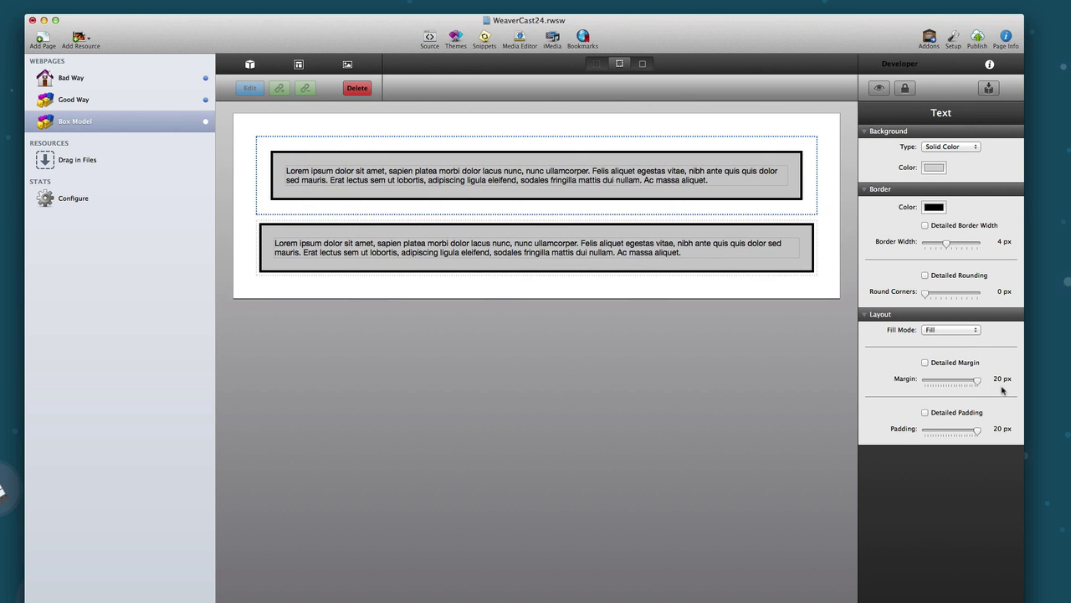
pyautogui.click(730, 273)
pyautogui.moveTo(924, 380); pyautogui.dragTo(1003, 390)
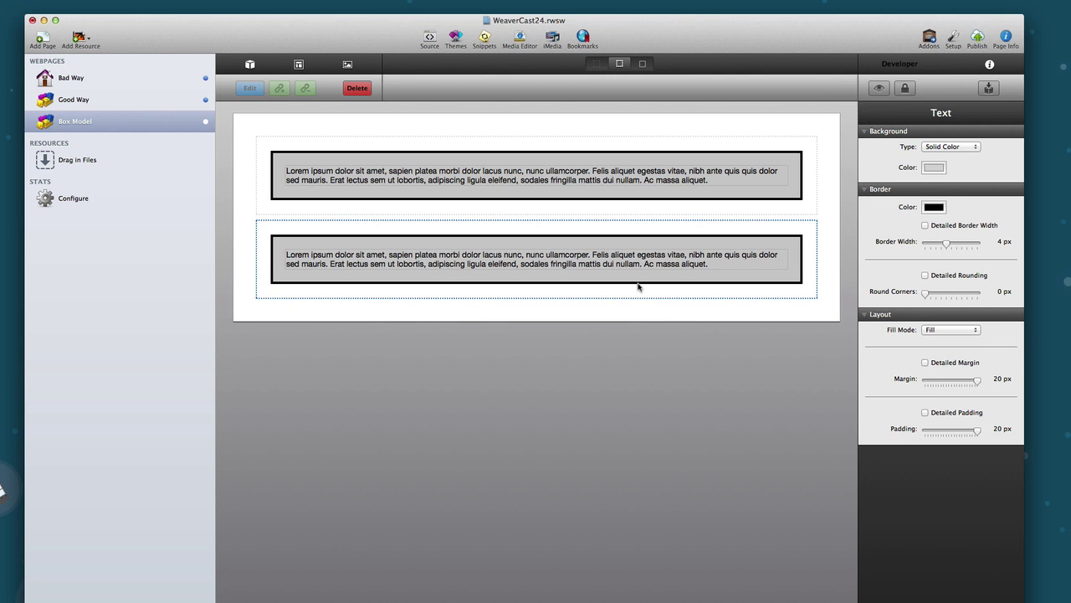
# Preview the spaced-out stacks, return to editing, and reselect the top stack.
pyautogui.press('super+r')
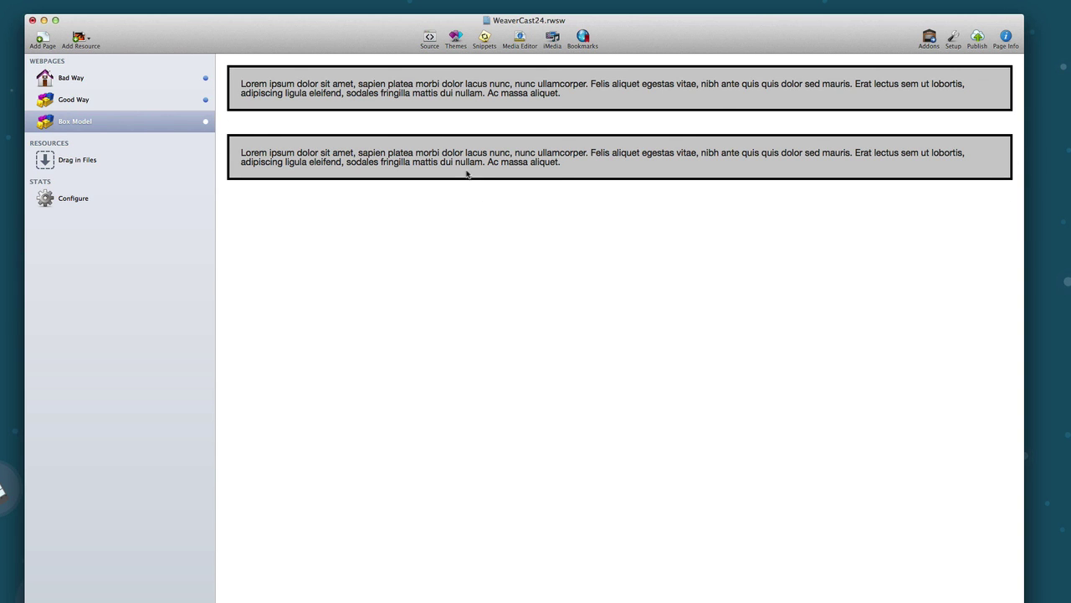
pyautogui.press('super+r')
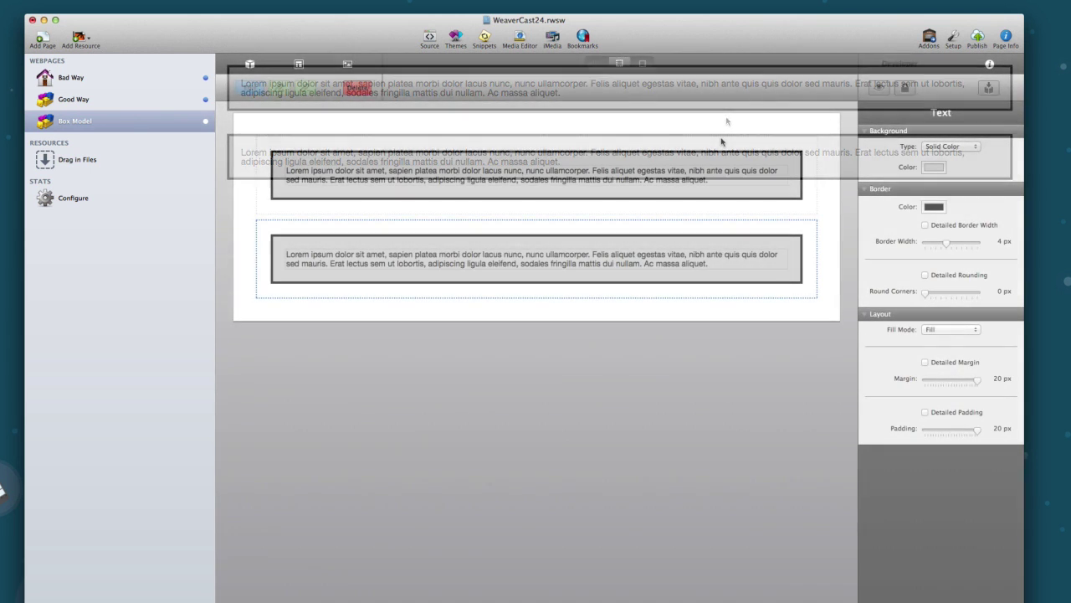
pyautogui.click(722, 140)
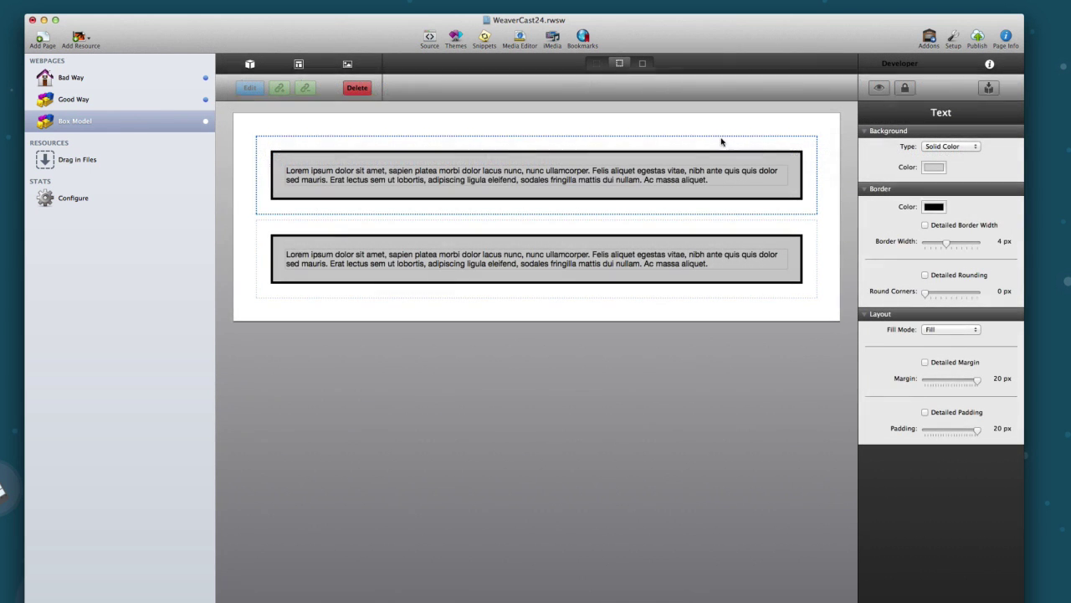
# Enable Detailed Margin on the top stack and set its top margin to 20 px.
pyautogui.click(925, 362)
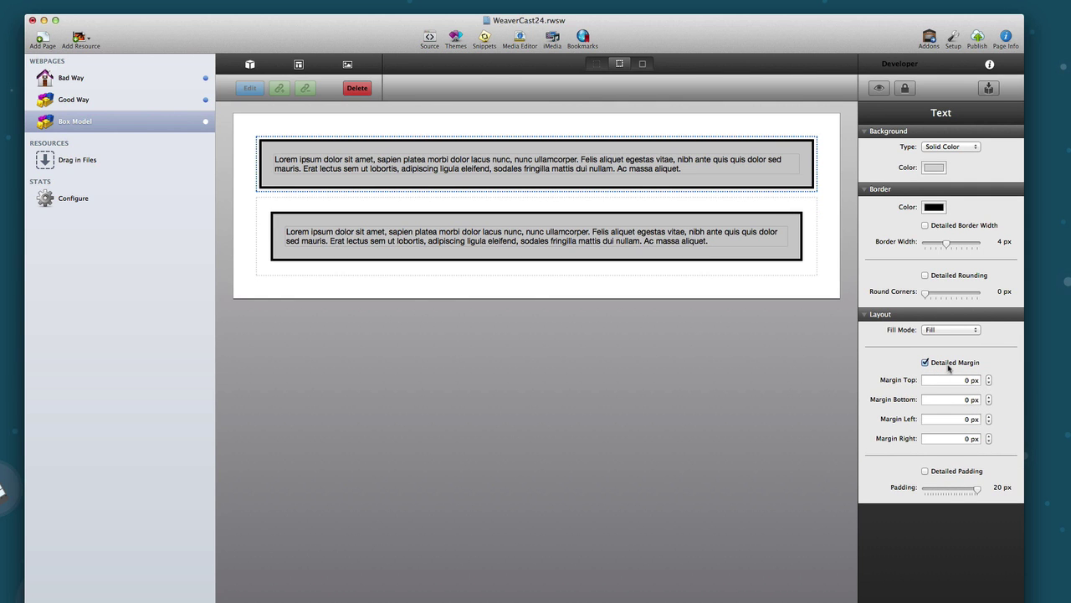
pyautogui.click(965, 380)
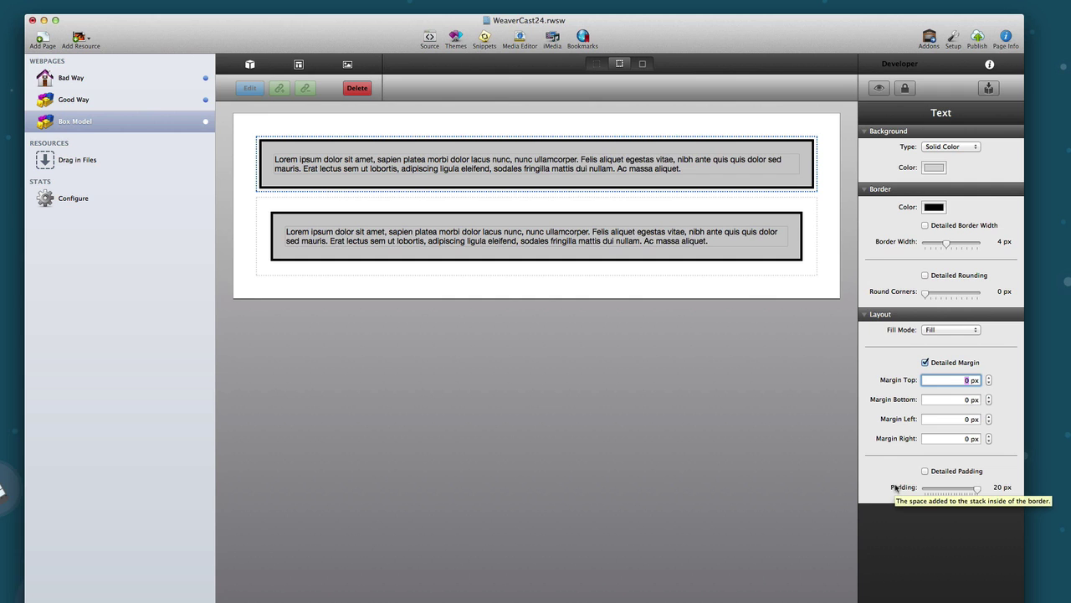
pyautogui.write('40')
pyautogui.press('Tab')
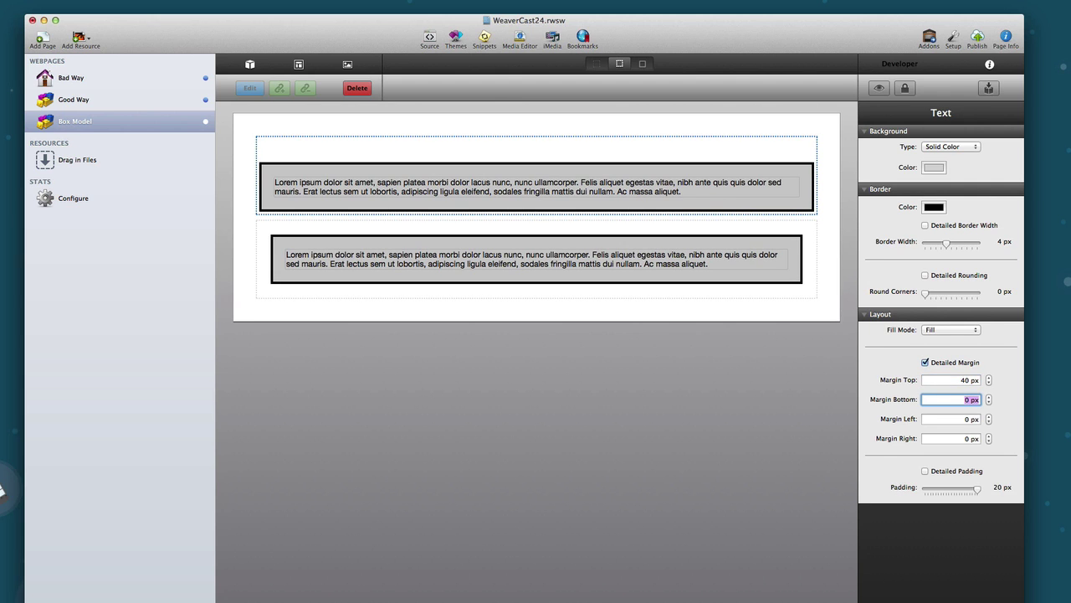
pyautogui.hotkey('shift', 'Tab')
pyautogui.write('20')
pyautogui.press('Tab')
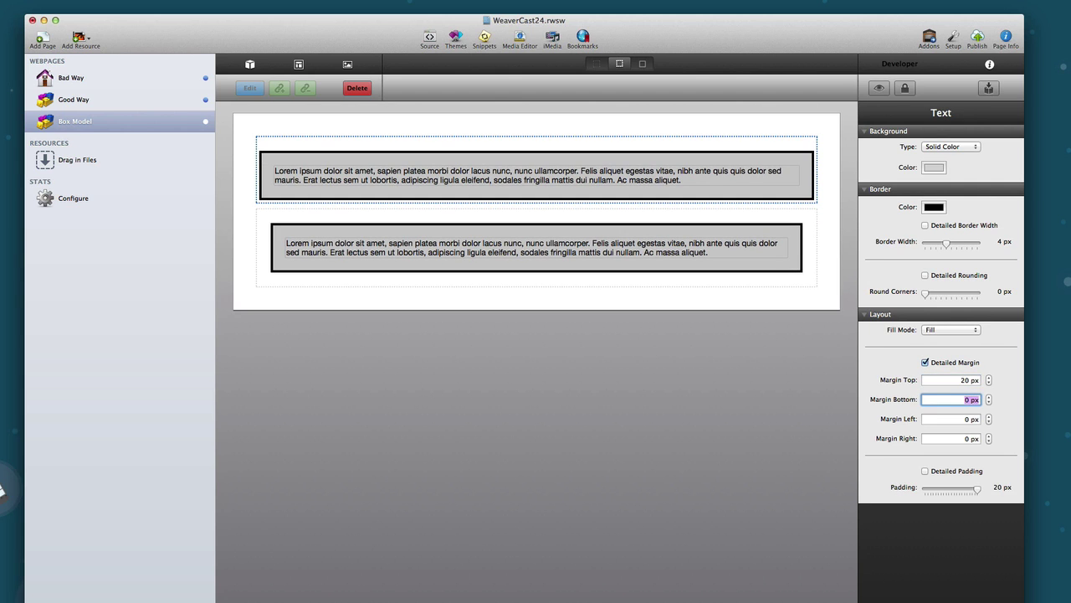
# Set the bottom margin to 20 px and the left and right margins to 40 px.
pyautogui.write('20')
pyautogui.press('Tab')
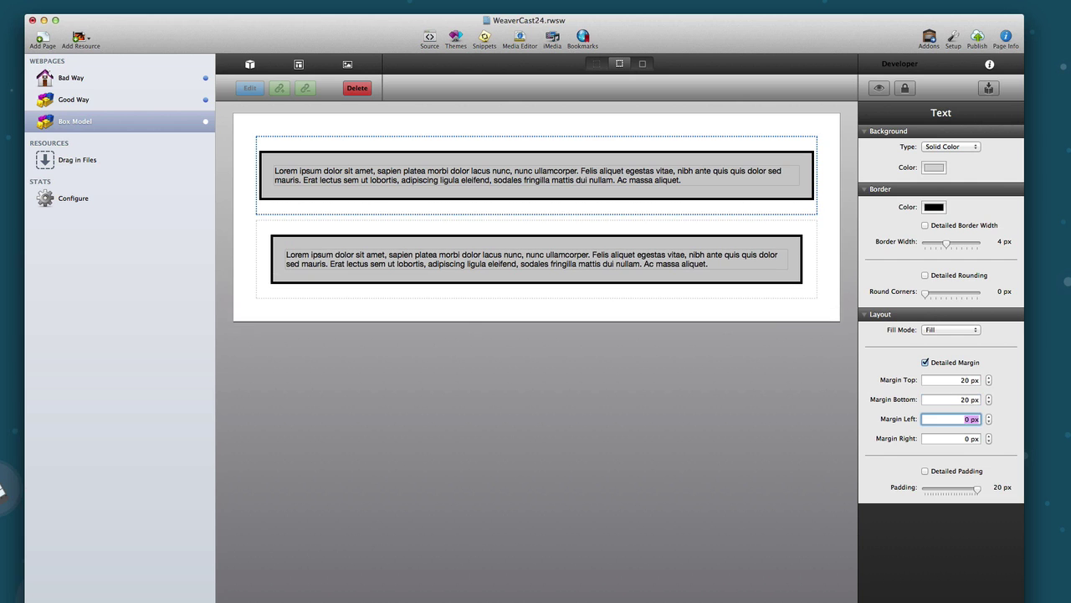
pyautogui.write('40')
pyautogui.press('Tab')
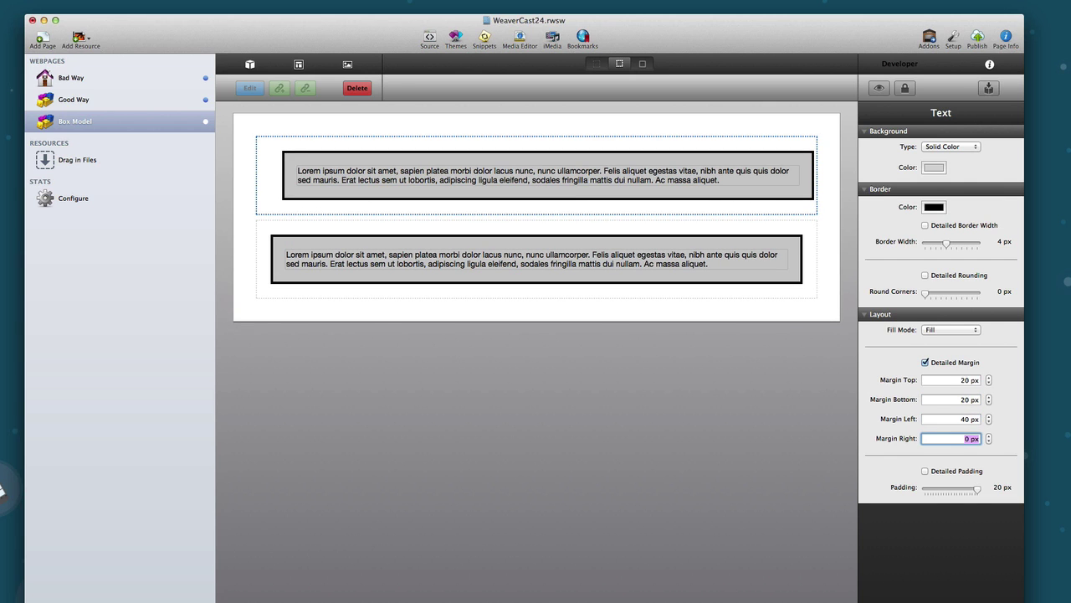
pyautogui.write('40')
pyautogui.press('Tab')
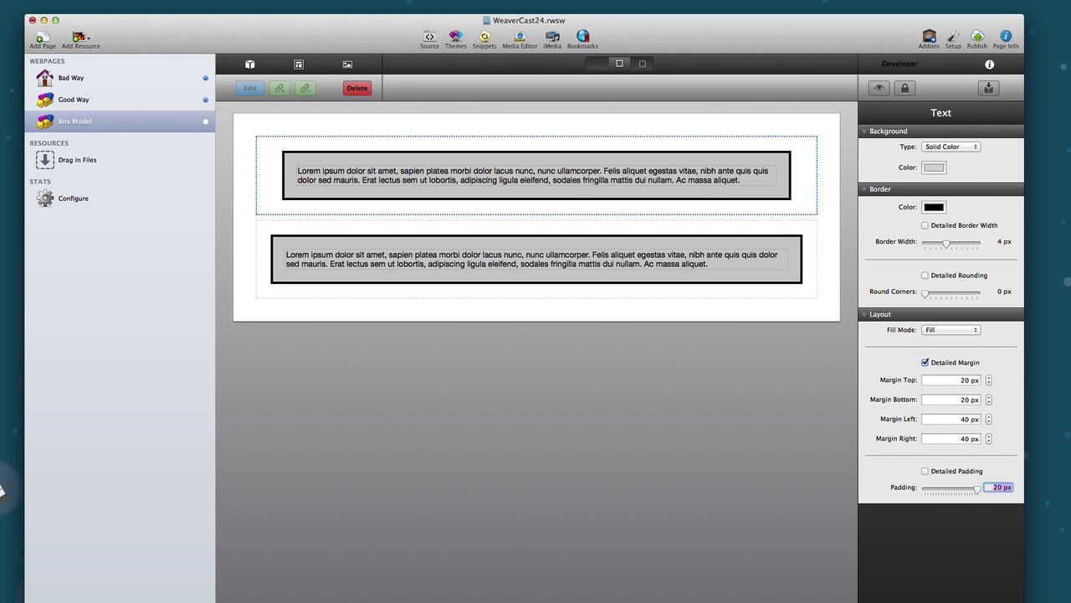